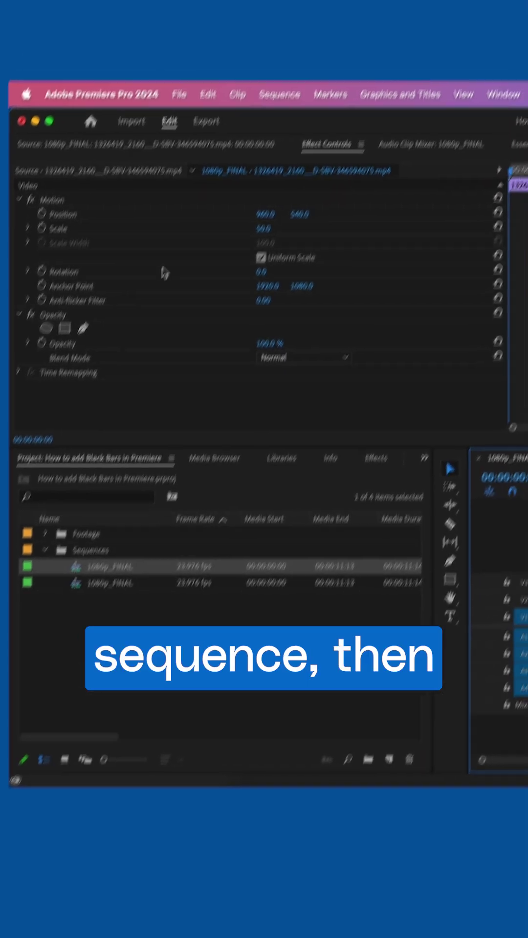
Step: Open Sequence Settings for the duplicate sequence to change its frame size to 2.35:1
{"action": "left_click", "coordinate": [262, 126]}
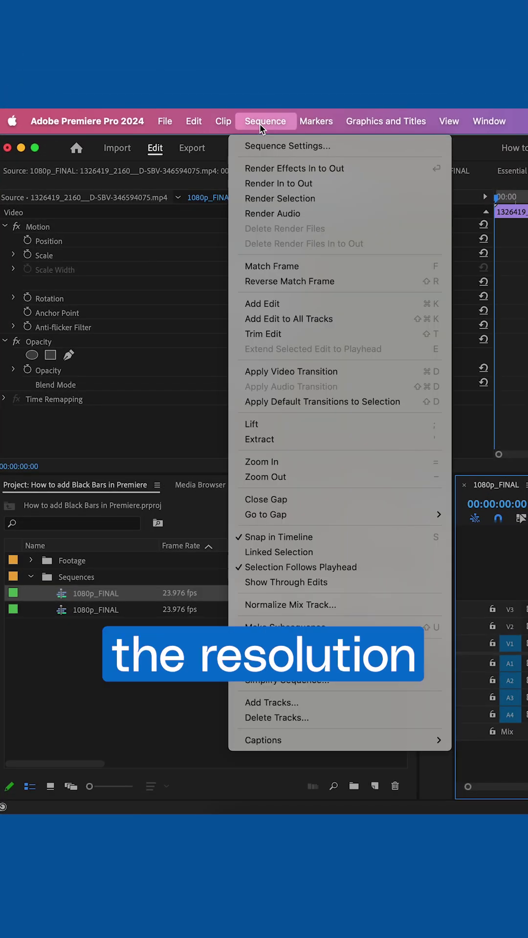
{"action": "left_click", "coordinate": [259, 150]}
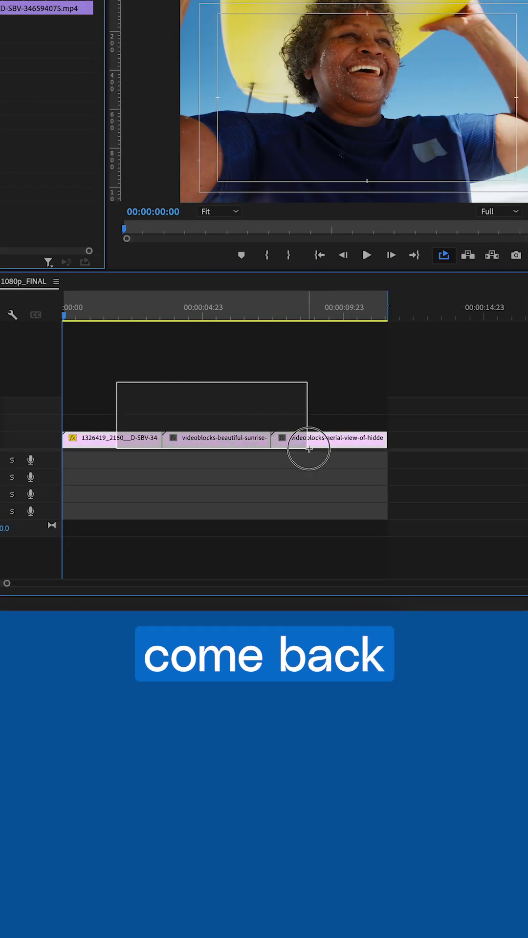
Step: Place 2.35:1_FINAL on V1 of 1080p_FINAL, keep existing settings, and scrub the export preview
{"action": "right_click", "coordinate": [311, 443]}
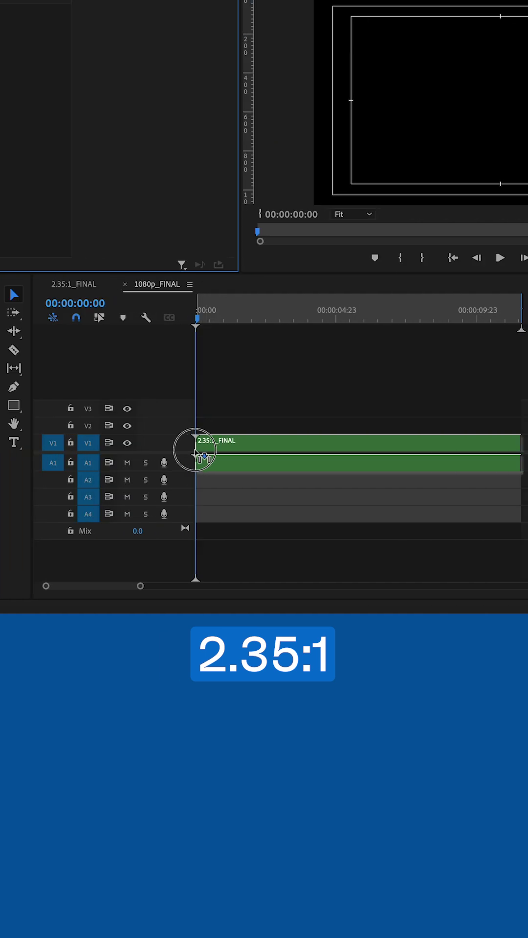
{"action": "left_click_drag", "start_coordinate": [203, 454], "coordinate": [203, 454]}
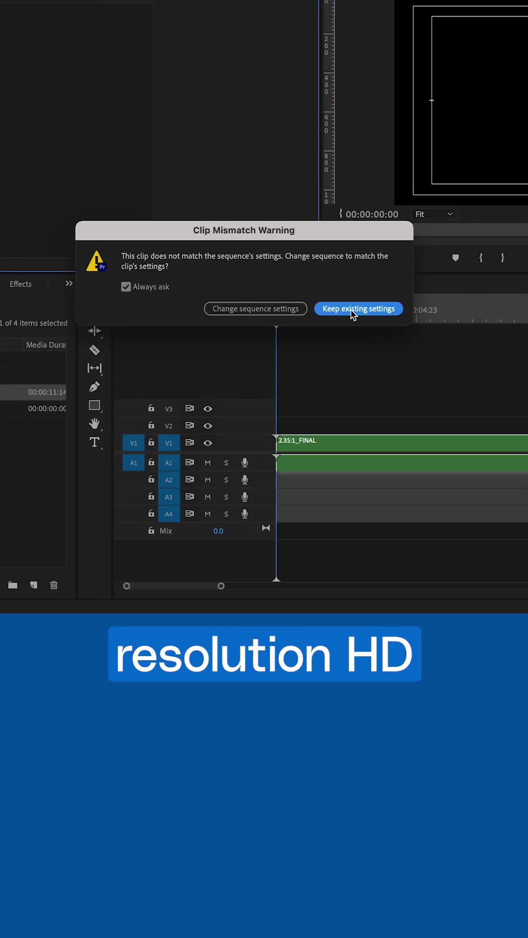
{"action": "left_click", "coordinate": [353, 309]}
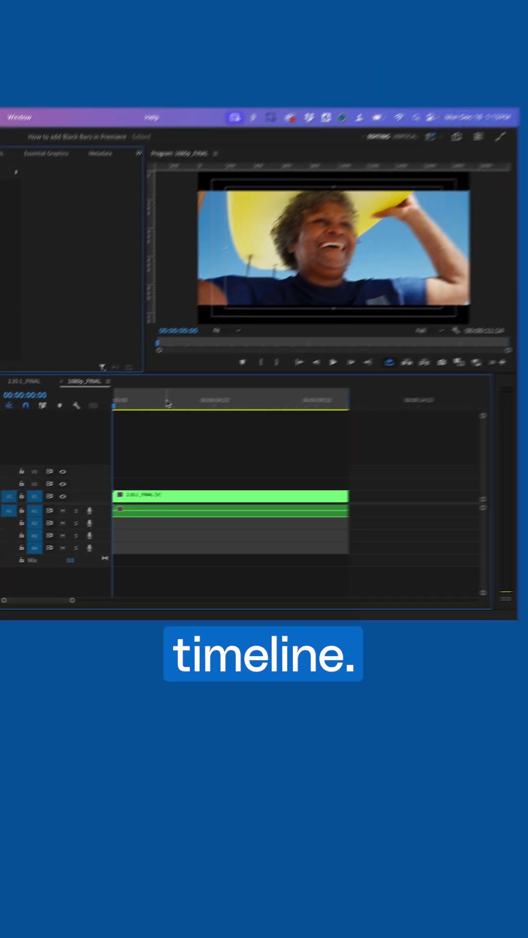
{"action": "left_click_drag", "start_coordinate": [235, 439], "coordinate": [342, 441]}
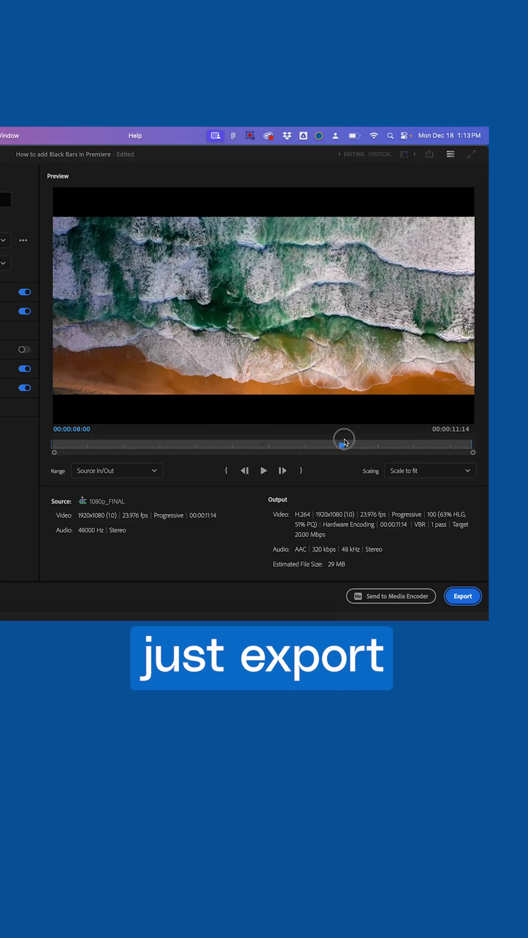